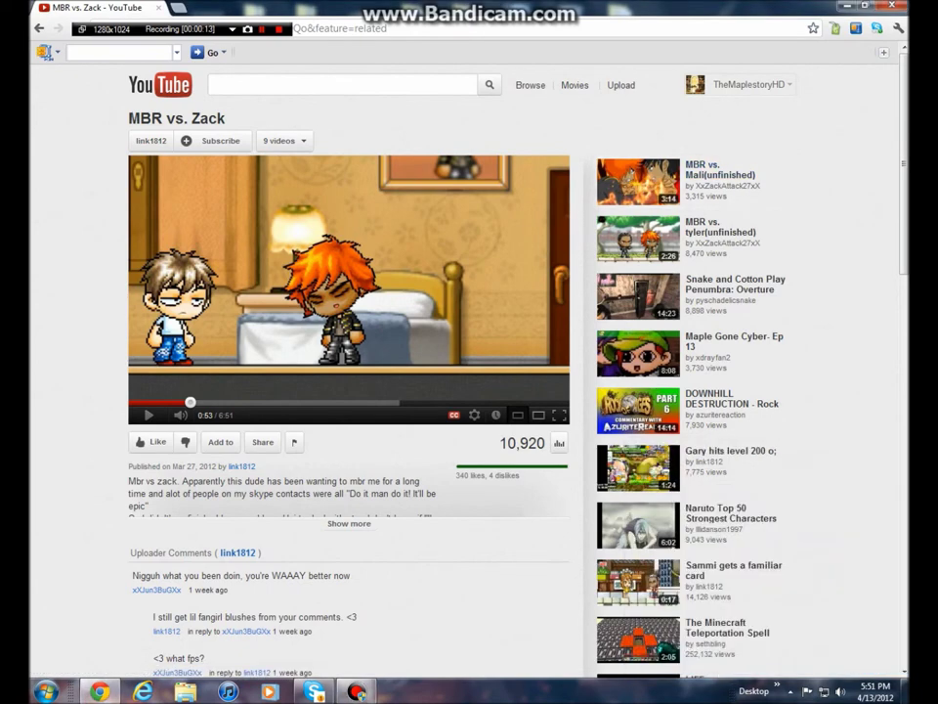
- Open a blank new tab beside the paused MBR vs. Zack YouTube video
{"action": "key", "text": "ctrl+t"}
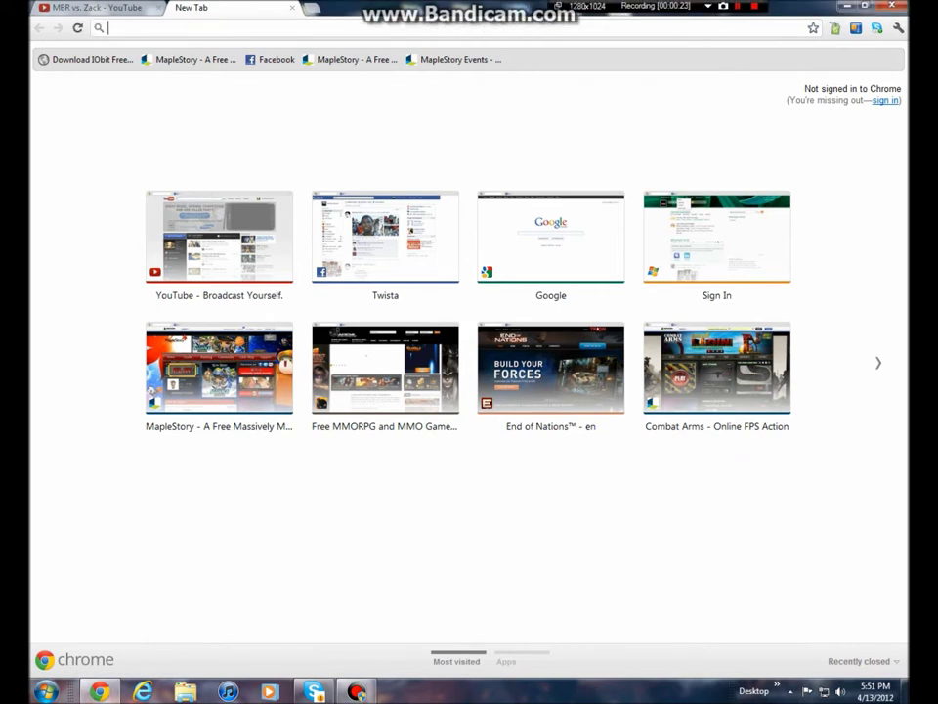
{"action": "type", "text": "twitch.tv"}
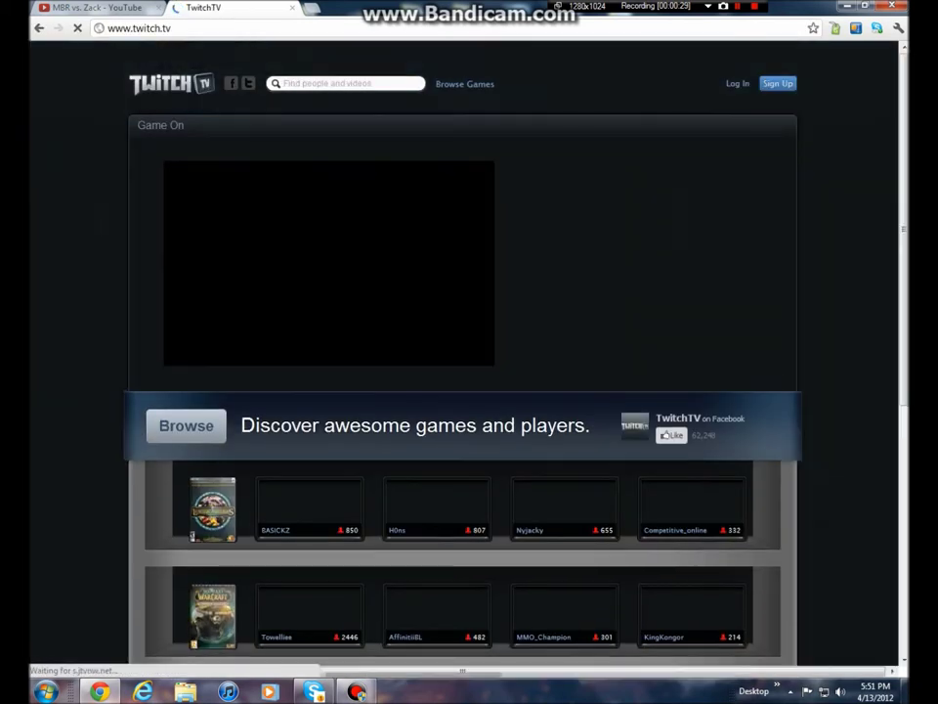
- Load twitch.tv from the address-bar autocomplete suggestion
{"action": "left_click", "coordinate": [875, 690]}
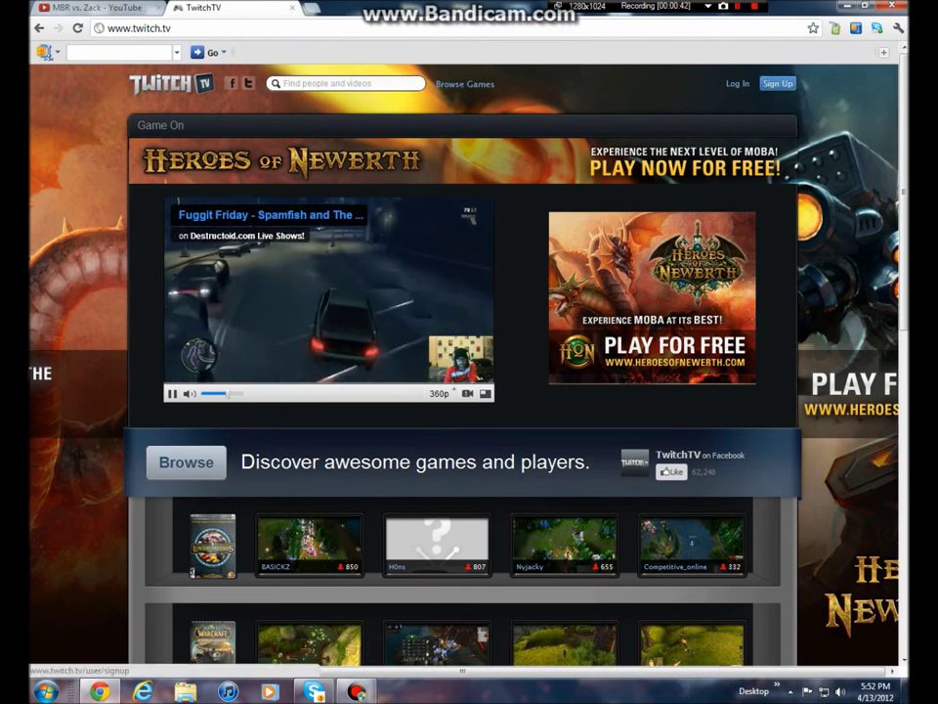
- Log in to Twitch as tankybut, resubmitting after the wrong-password error, and open the channel
{"action": "left_click", "coordinate": [737, 84]}
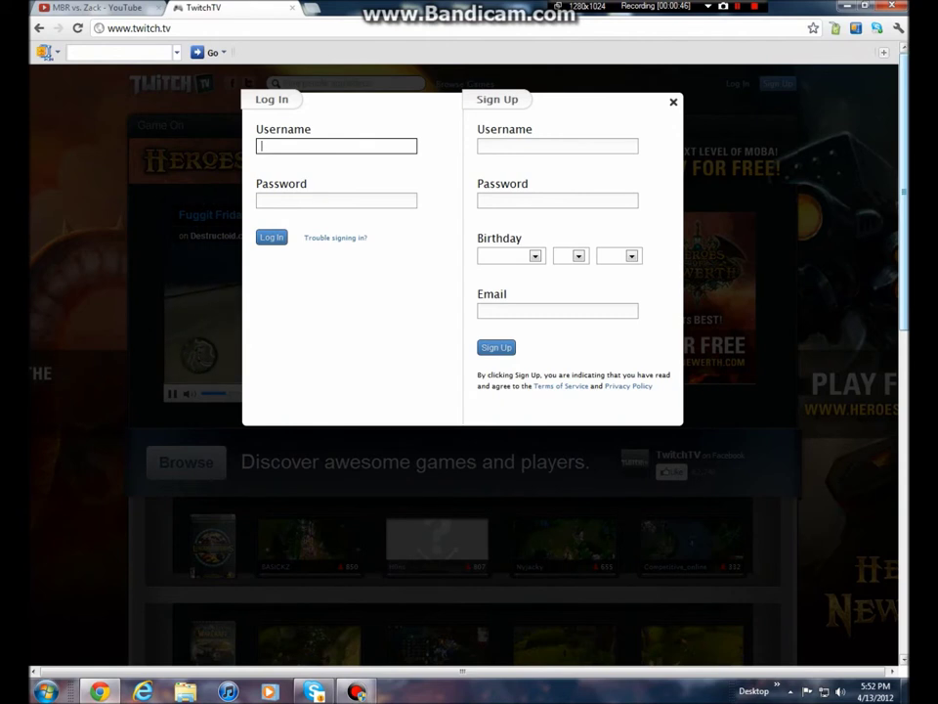
{"action": "type", "text": "tankybut"}
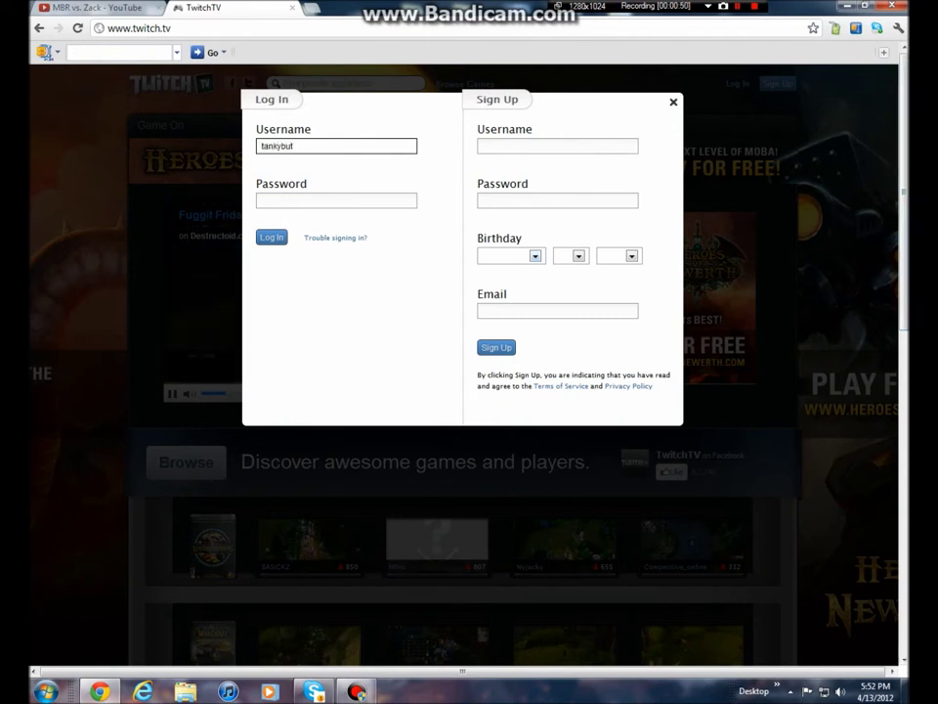
{"action": "key", "text": "Tab"}
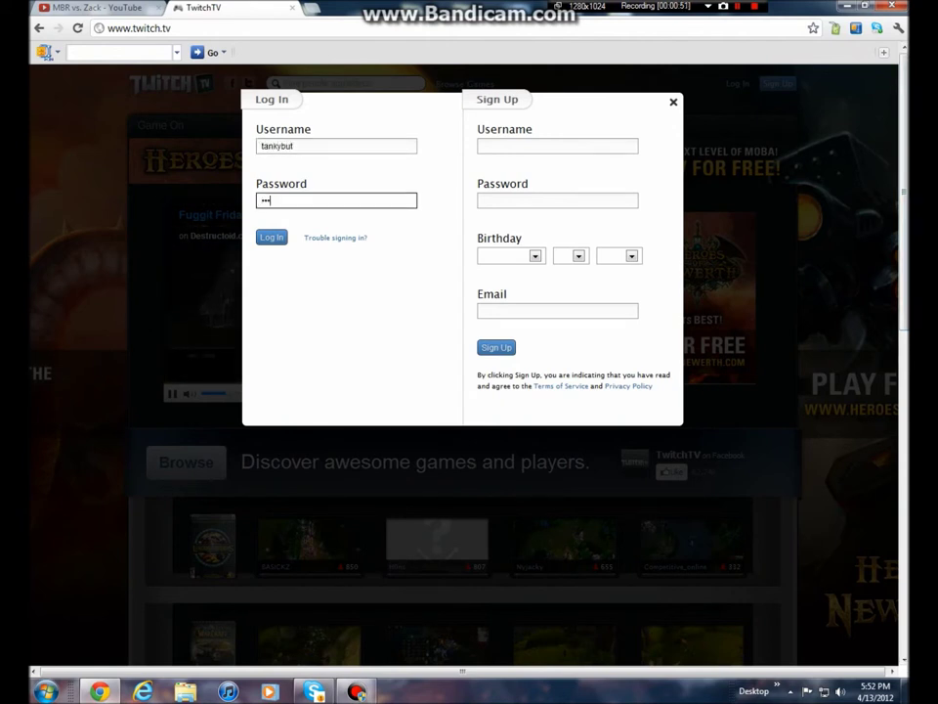
{"action": "type", "text": "***"}
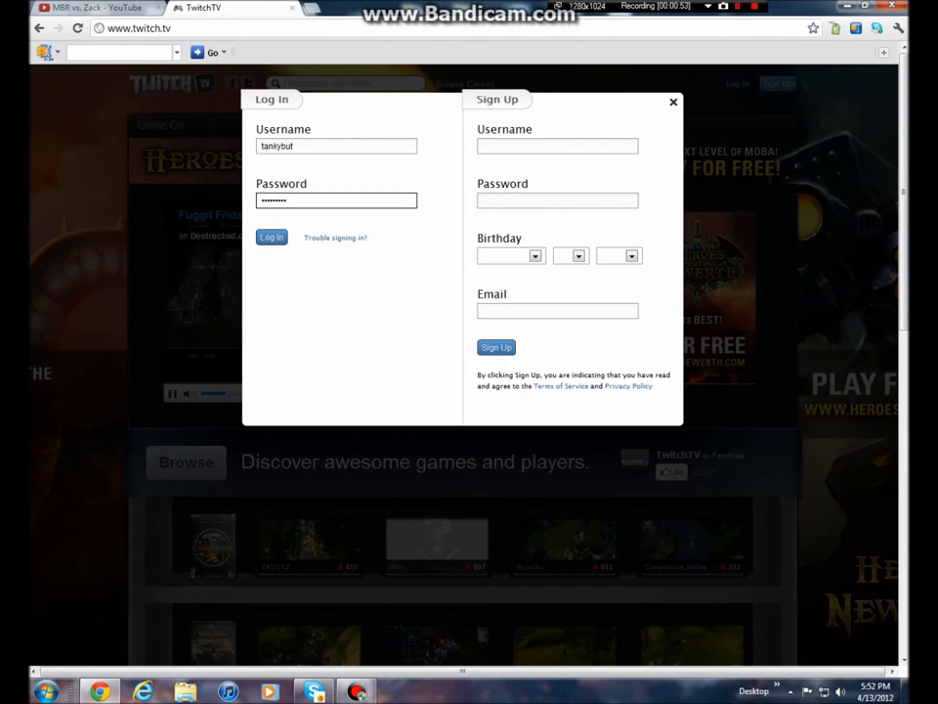
{"action": "key", "text": "Return"}
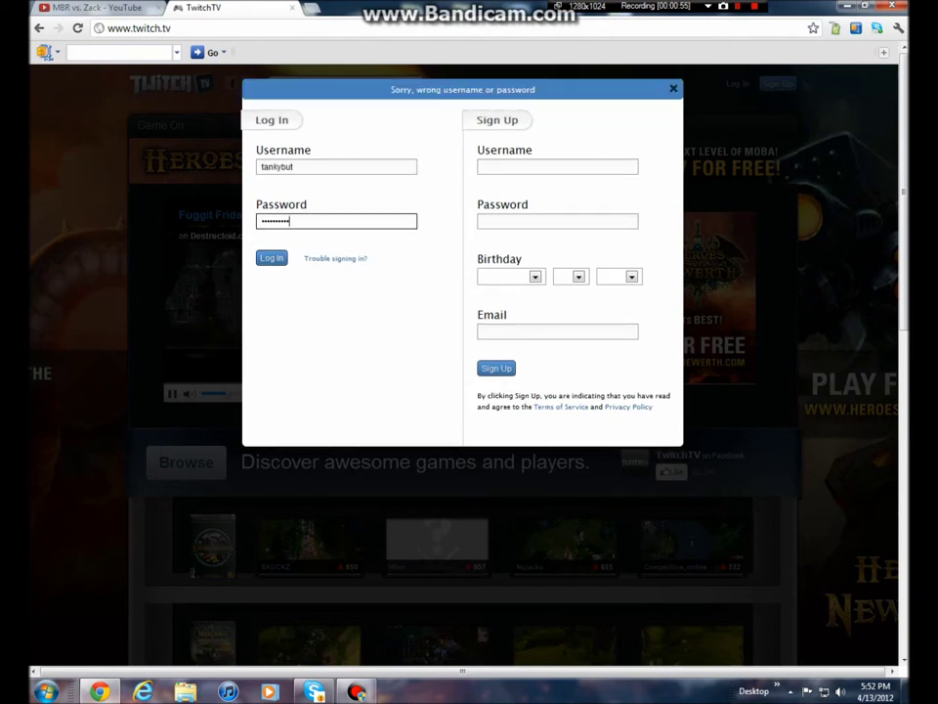
{"action": "key", "text": "Return"}
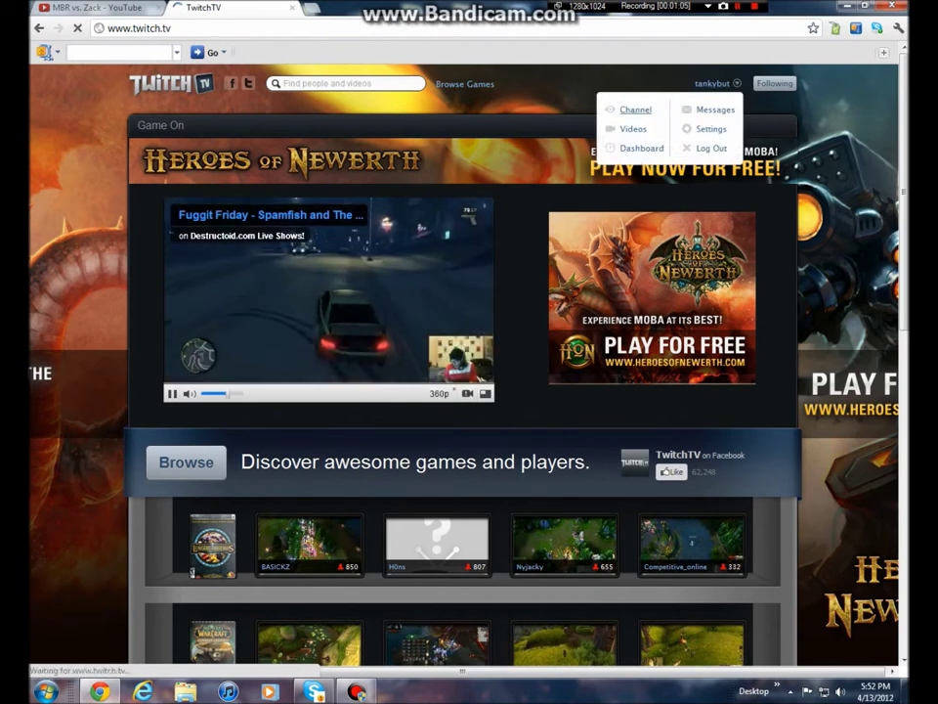
{"action": "left_click", "coordinate": [635, 109]}
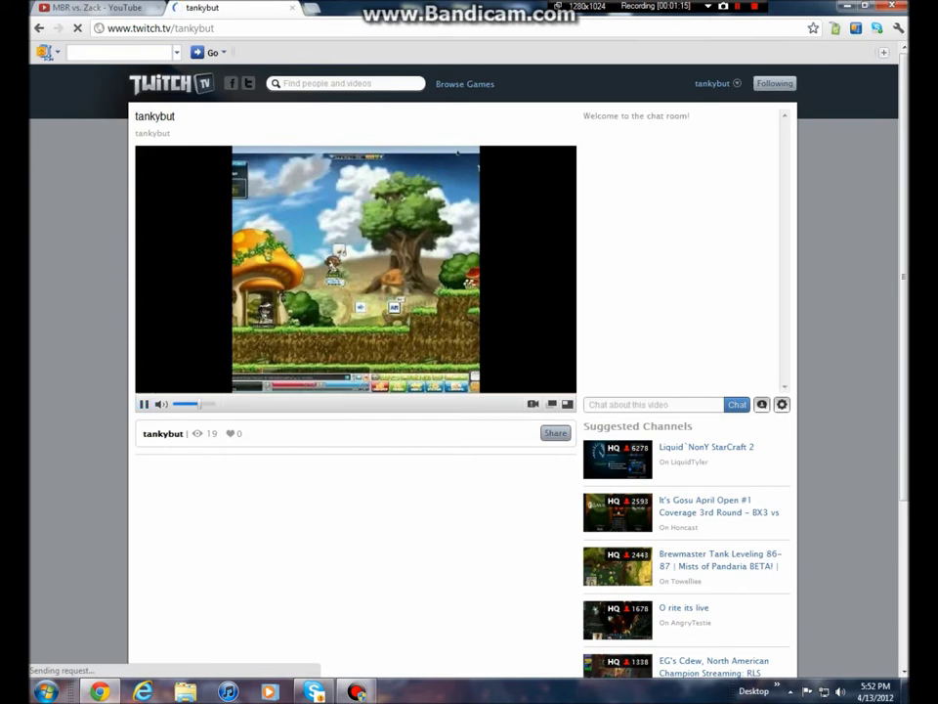
{"action": "scroll", "coordinate": [355, 293], "scroll_direction": "down", "scroll_amount": 5}
{"action": "scroll", "coordinate": [356, 293], "scroll_direction": "down", "scroll_amount": 2}
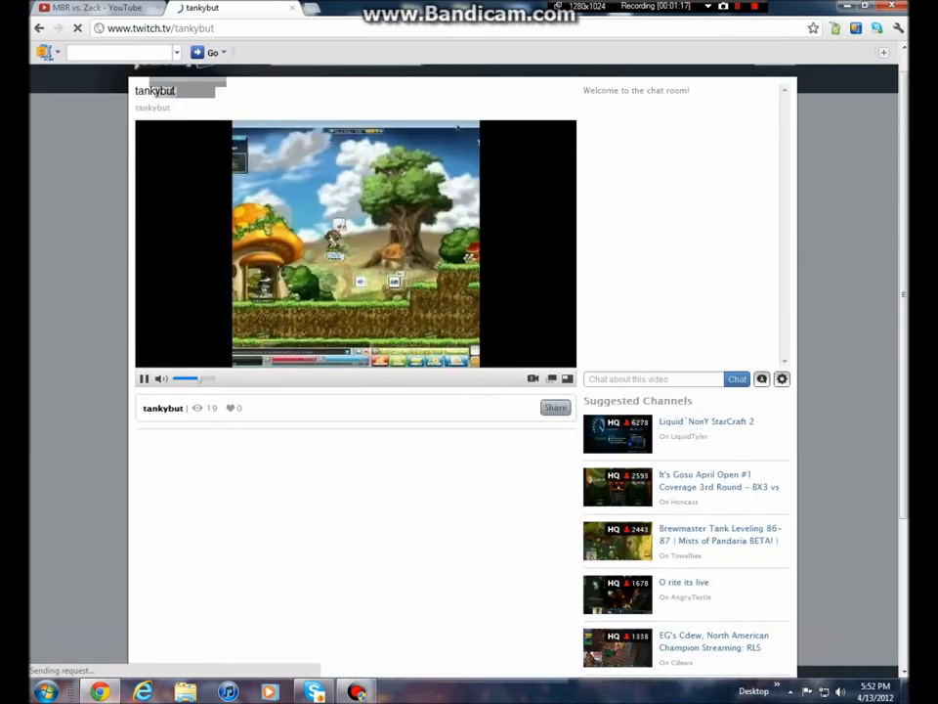
{"action": "scroll", "coordinate": [356, 293], "scroll_direction": "up", "scroll_amount": 6}
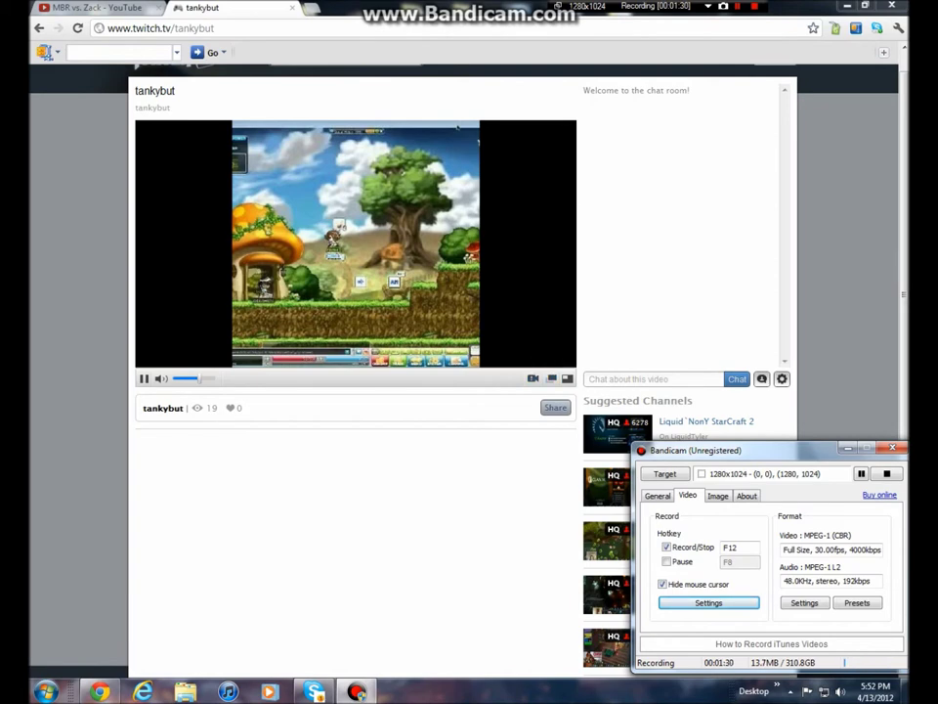
{"action": "scroll", "coordinate": [391, 293], "scroll_direction": "down", "scroll_amount": 3}
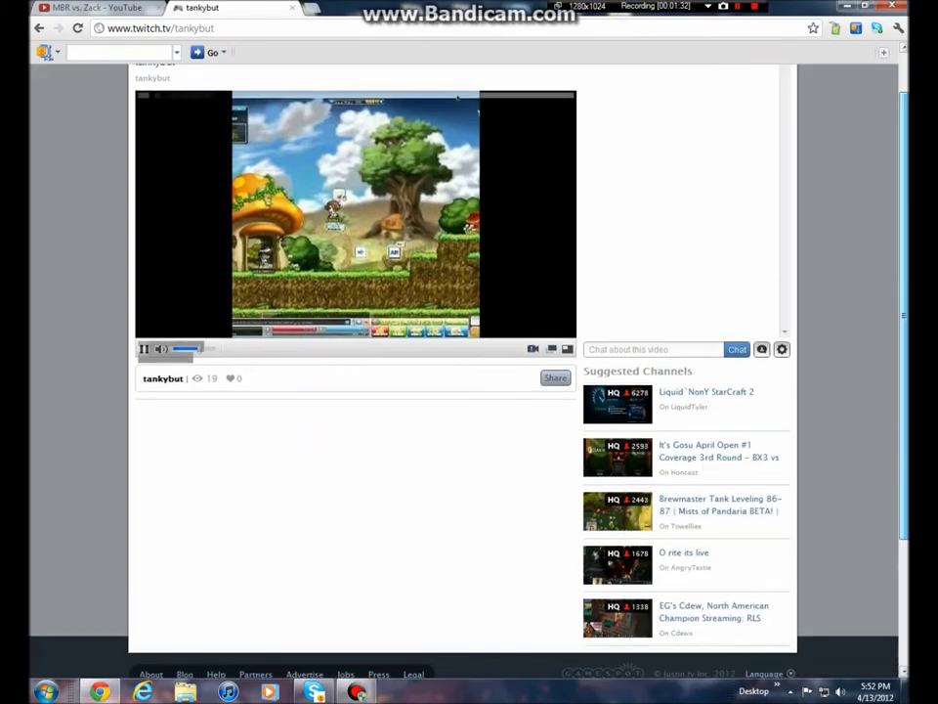
{"action": "scroll", "coordinate": [391, 293], "scroll_direction": "down", "scroll_amount": 3}
{"action": "scroll", "coordinate": [390, 293], "scroll_direction": "up", "scroll_amount": 3}
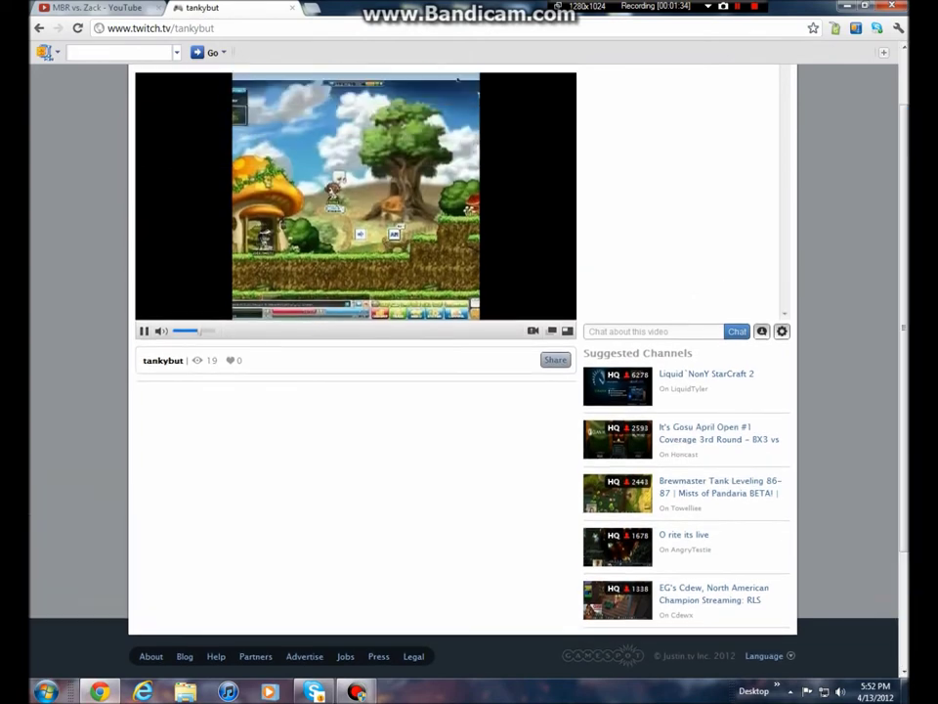
{"action": "scroll", "coordinate": [391, 293], "scroll_direction": "up", "scroll_amount": 3}
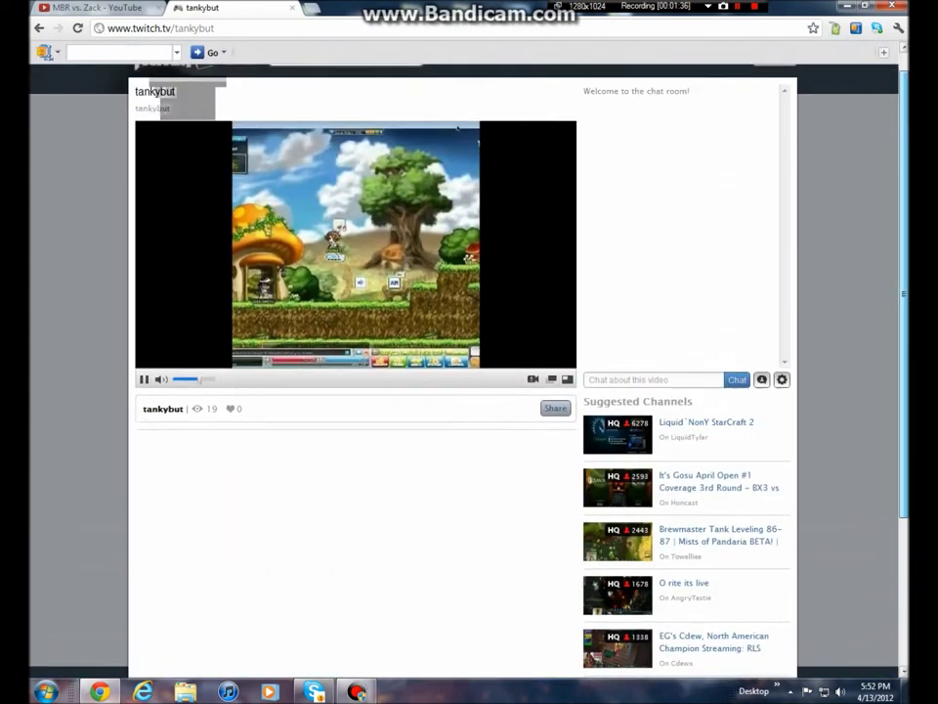
{"action": "scroll", "coordinate": [456, 152], "scroll_direction": "down", "scroll_amount": 3}
{"action": "scroll", "coordinate": [457, 152], "scroll_direction": "up", "scroll_amount": 3}
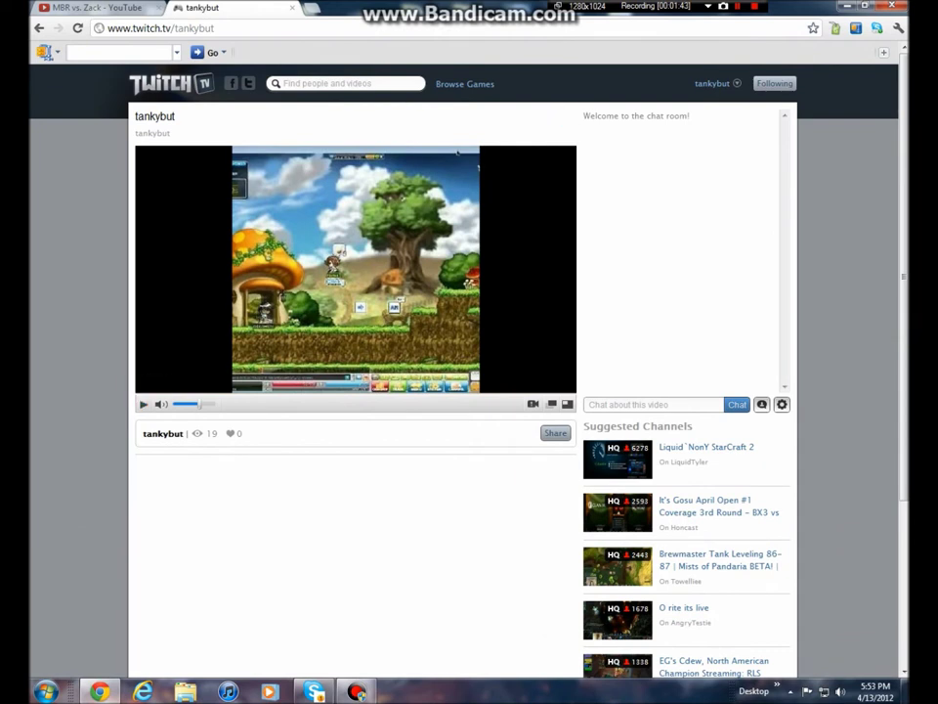
{"action": "left_click", "coordinate": [144, 404]}
- Pause the tankybut stream, watch it full screen, then exit full screen
{"action": "left_click", "coordinate": [567, 403]}
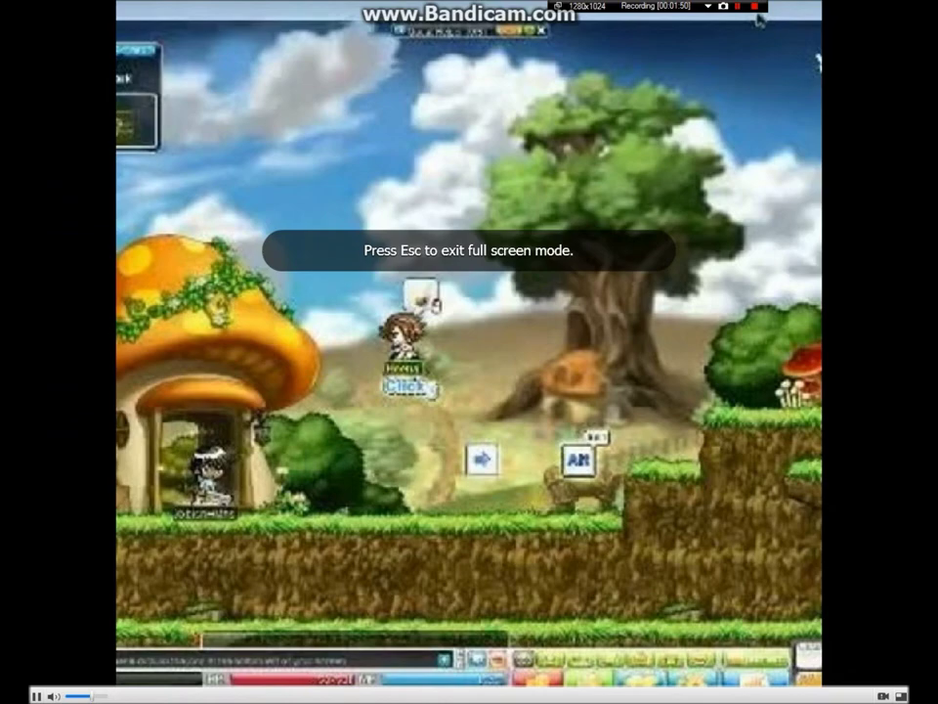
{"action": "left_click", "coordinate": [882, 696]}
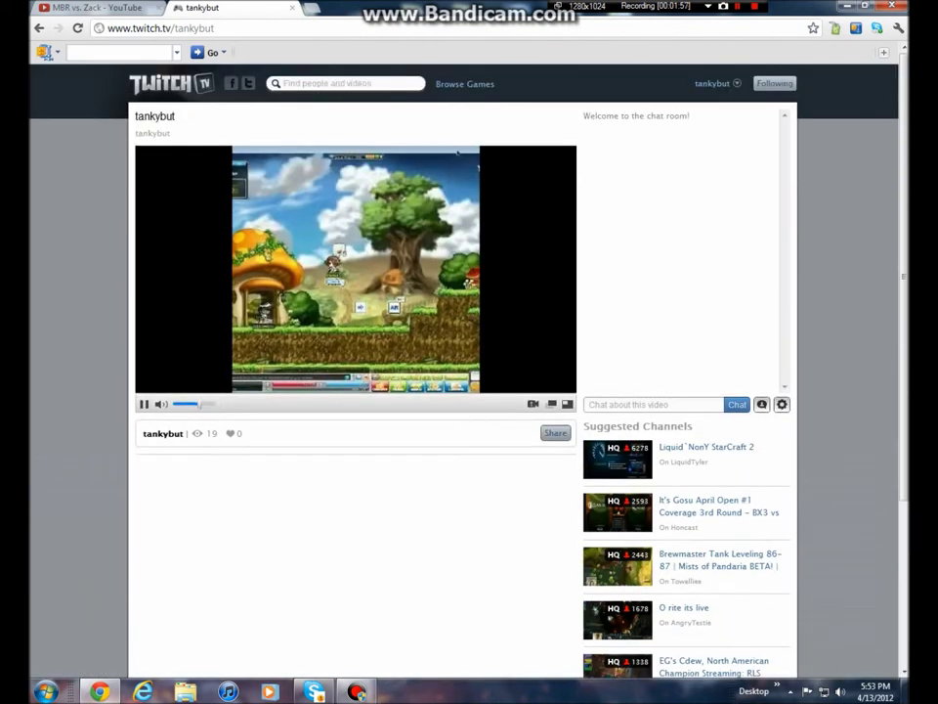
- Browse tankybut's empty Videos page (Highlights, Past Broadcasts, All), then open a new tab
{"action": "left_click", "coordinate": [716, 83]}
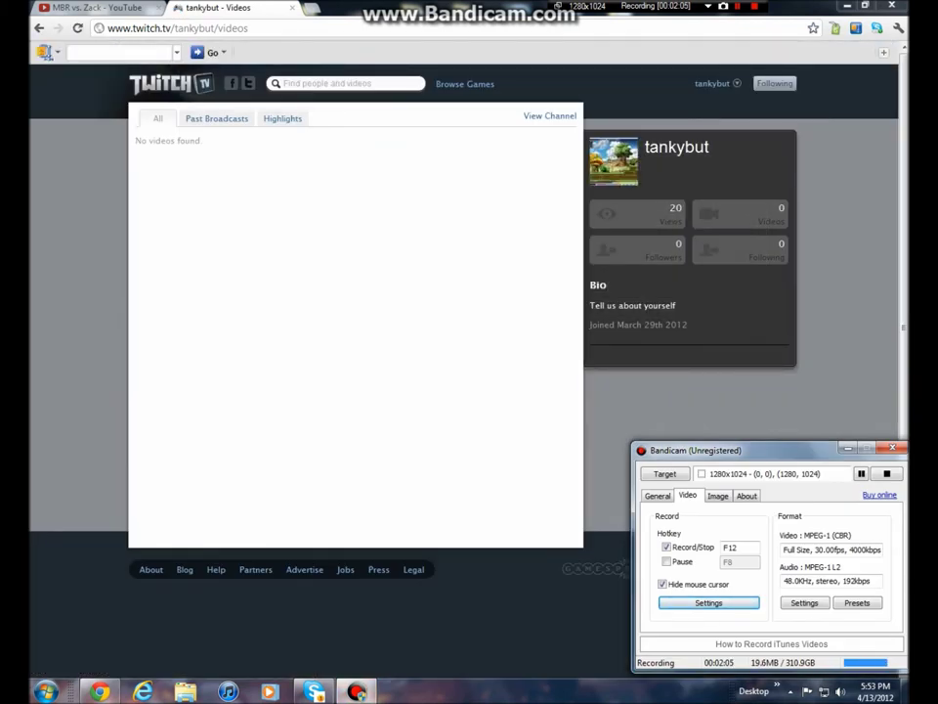
{"action": "left_click", "coordinate": [216, 119]}
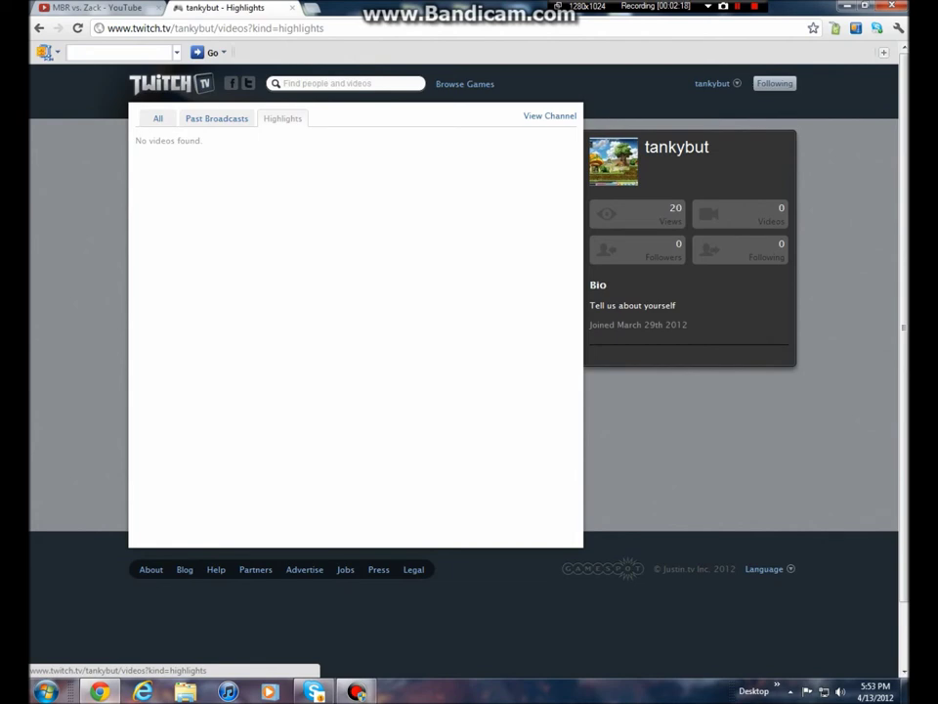
{"action": "left_click", "coordinate": [216, 118]}
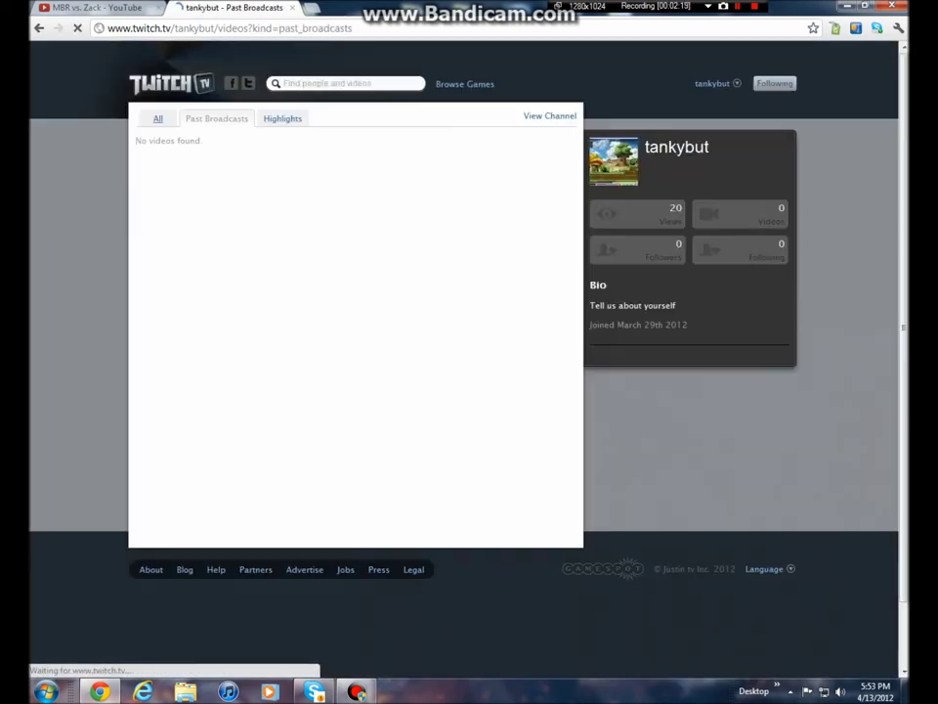
{"action": "left_click", "coordinate": [157, 118]}
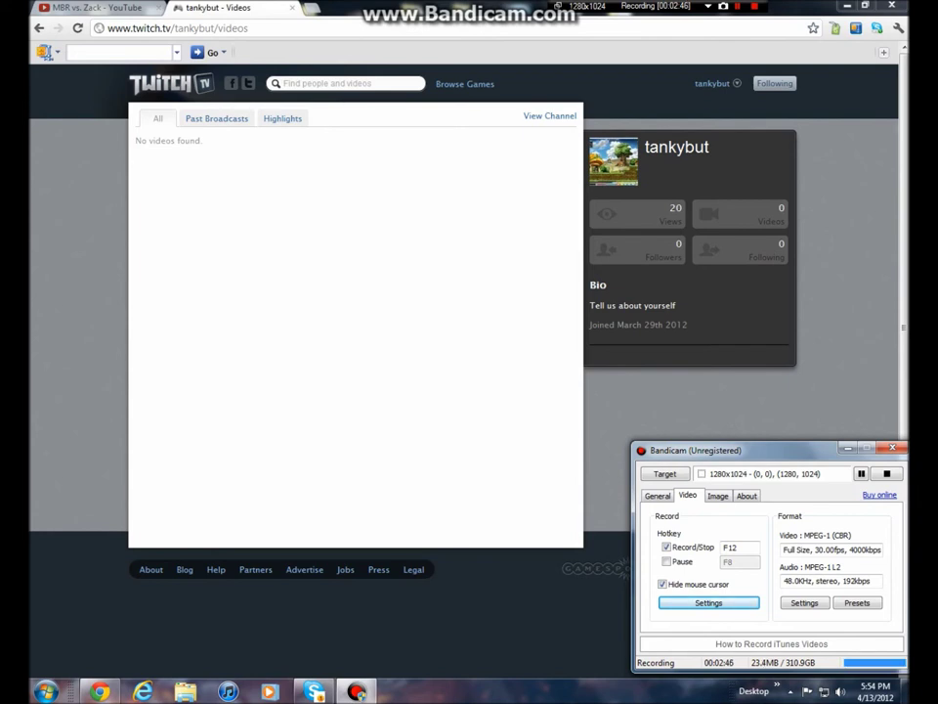
{"action": "key", "text": "ctrl+t"}
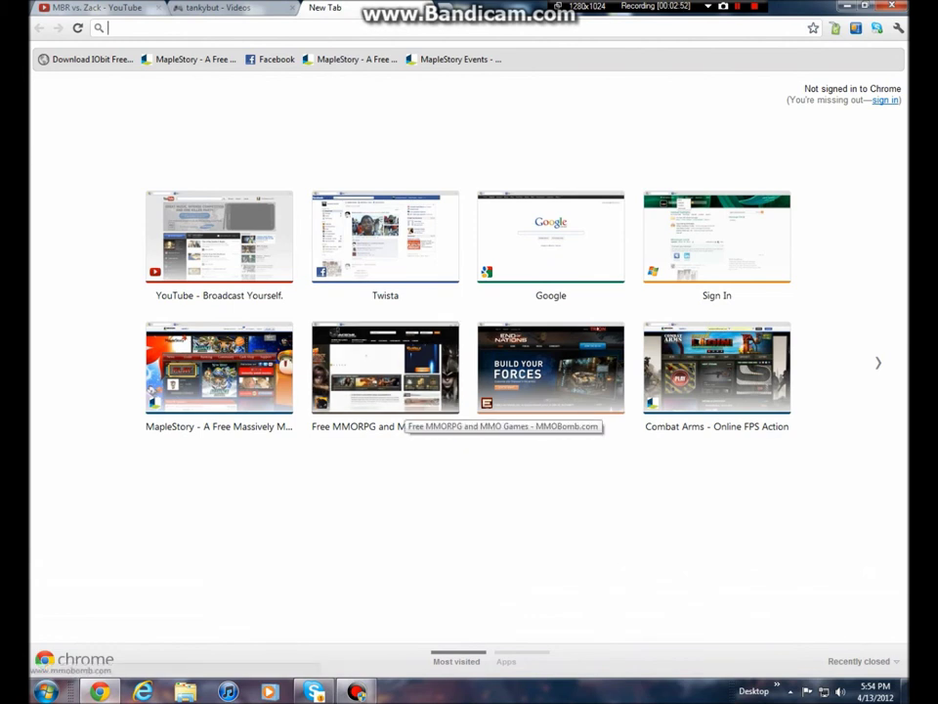
- Open MMOBomb from the New Tab thumbnails, scroll its news, then switch to Skype
{"action": "left_click", "coordinate": [385, 376]}
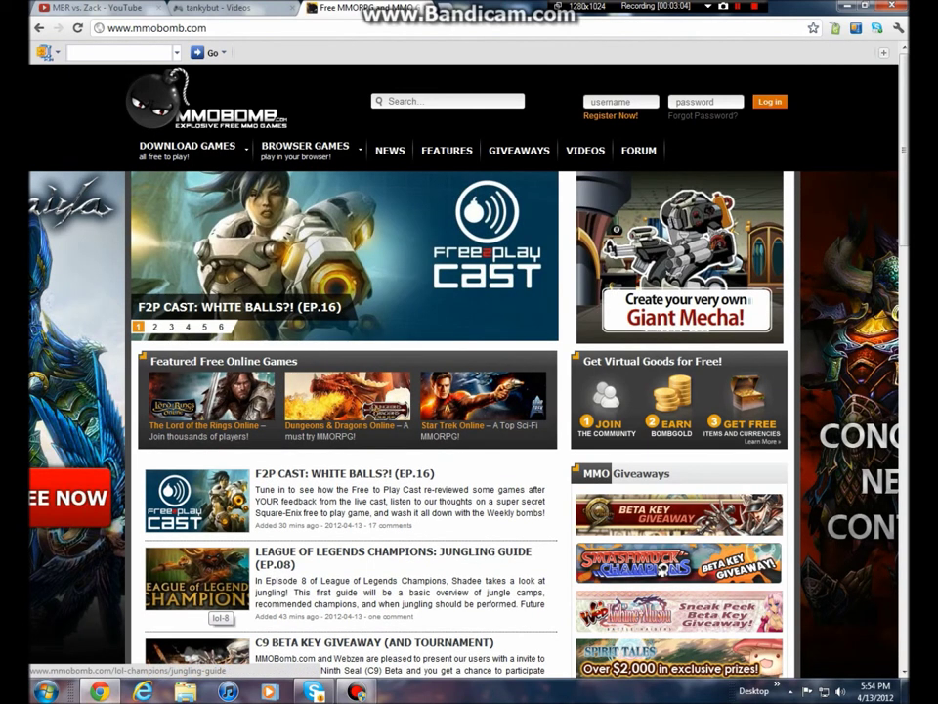
{"action": "scroll", "coordinate": [391, 489], "scroll_direction": "down", "scroll_amount": 2}
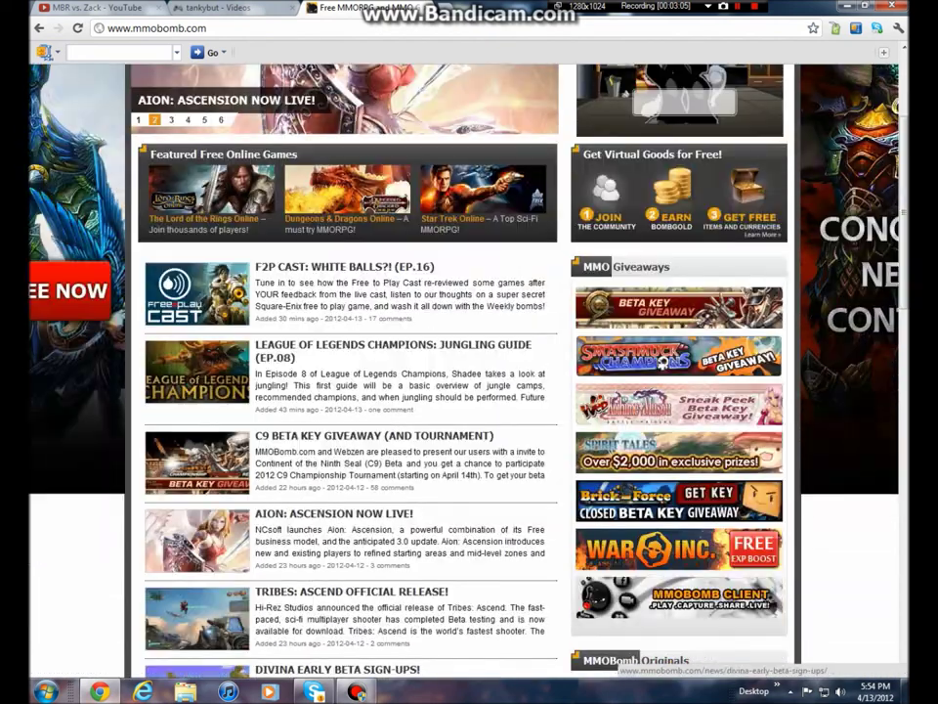
{"action": "left_click", "coordinate": [313, 692]}
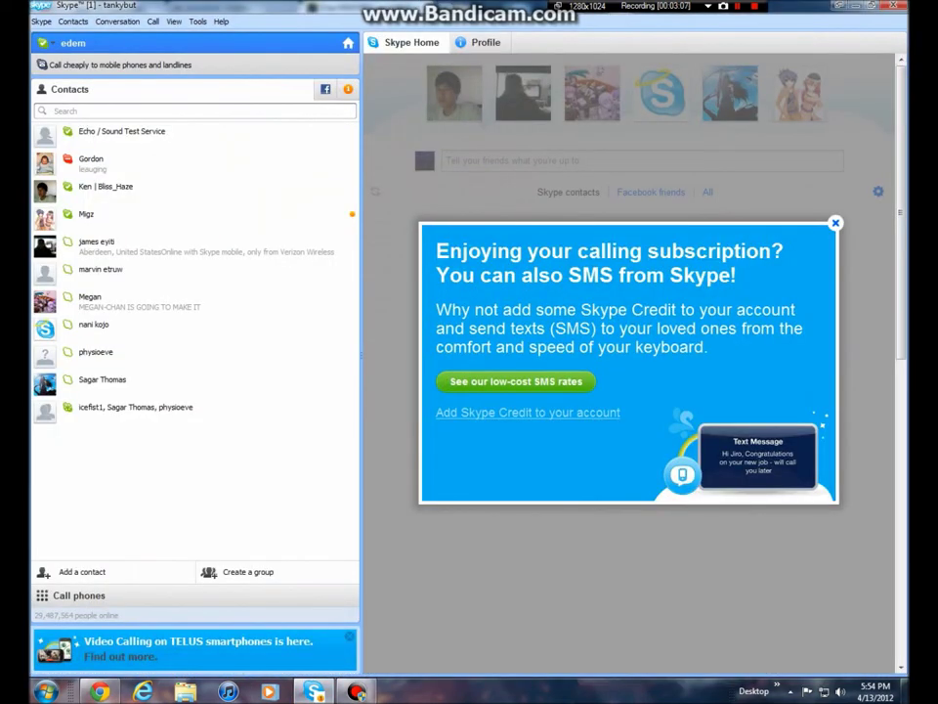
- Return from Skype to Chrome and select the tankybut videos tab
{"action": "left_click", "coordinate": [142, 692]}
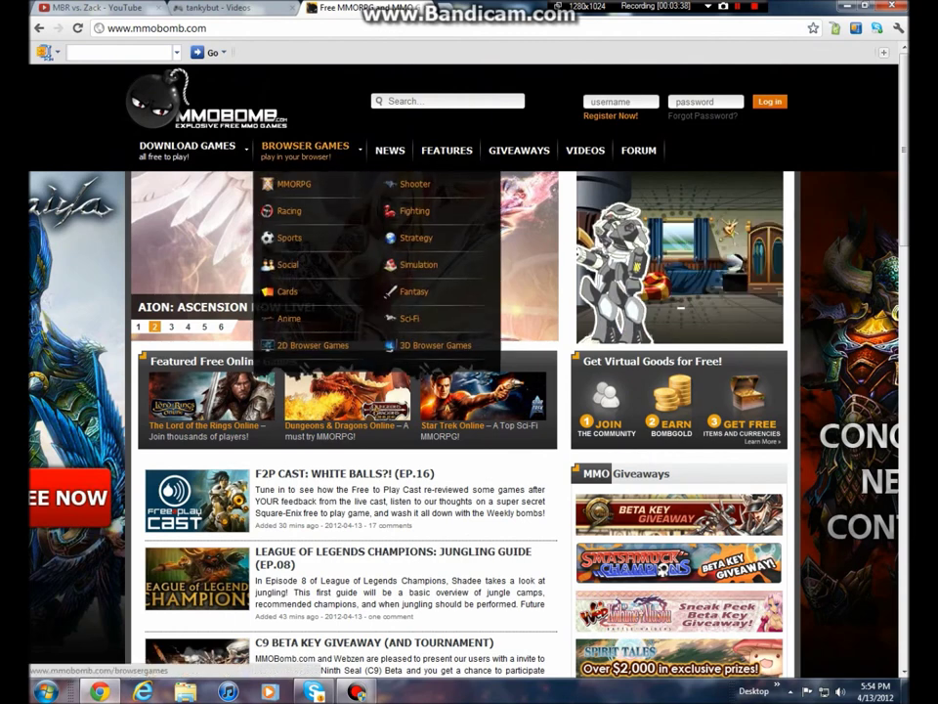
{"action": "mouse_move", "coordinate": [187, 145]}
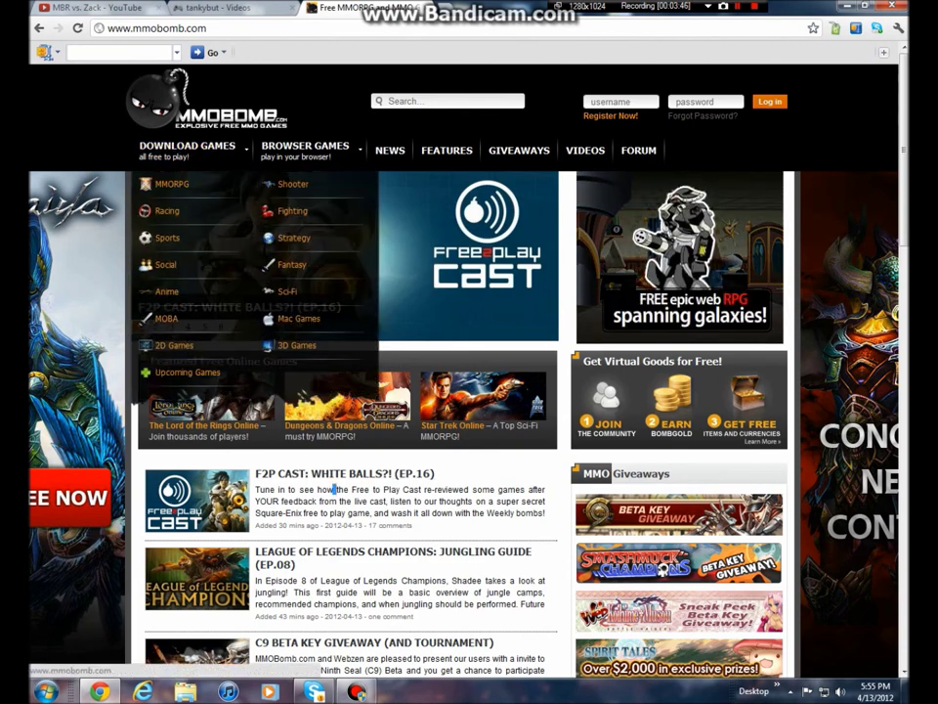
{"action": "left_click", "coordinate": [215, 8]}
- Switch to the MBR vs. Zack YouTube tab and cycle Bandicam's settings tabs, ending on About
{"action": "key", "text": "ctrl+Tab"}
{"action": "key", "text": "ctrl+Tab"}
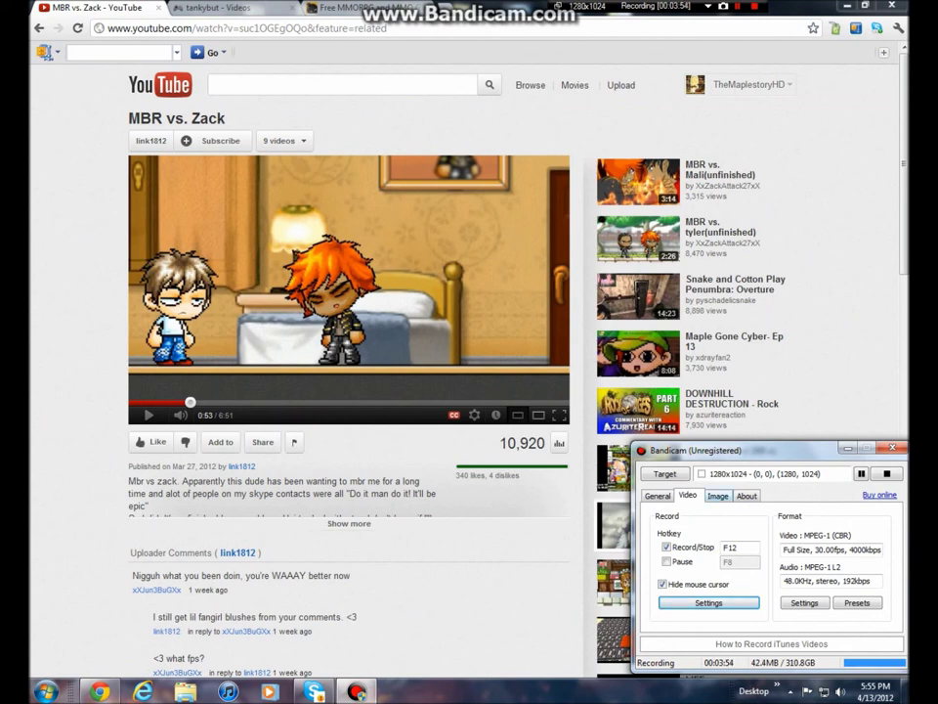
{"action": "left_click", "coordinate": [718, 495]}
{"action": "left_click", "coordinate": [746, 495]}
{"action": "left_click", "coordinate": [687, 495]}
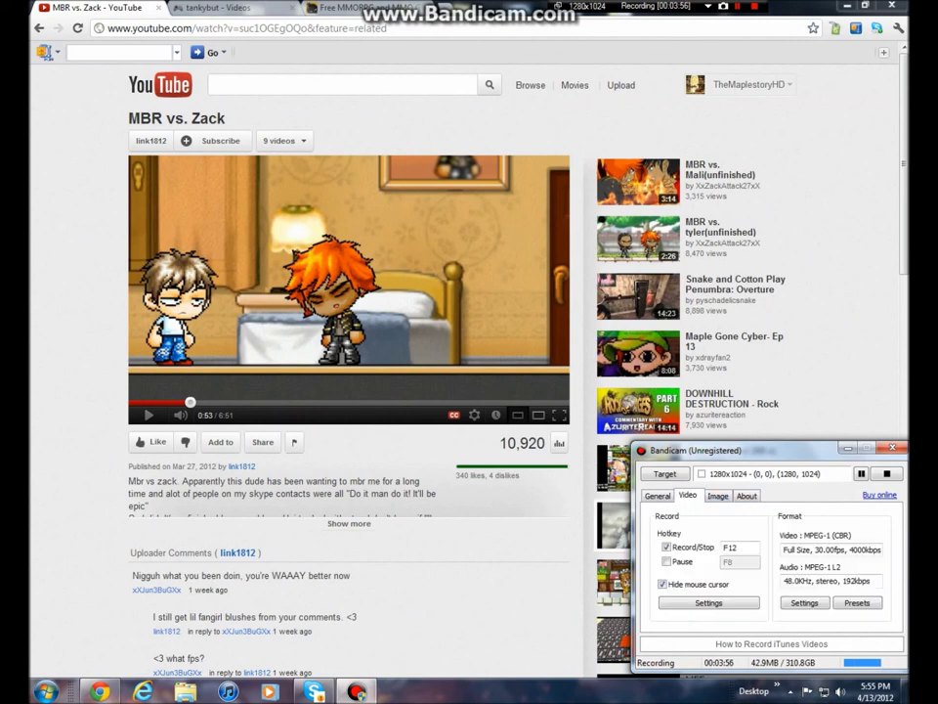
{"action": "left_click", "coordinate": [658, 496]}
{"action": "left_click", "coordinate": [718, 495]}
{"action": "left_click", "coordinate": [746, 495]}
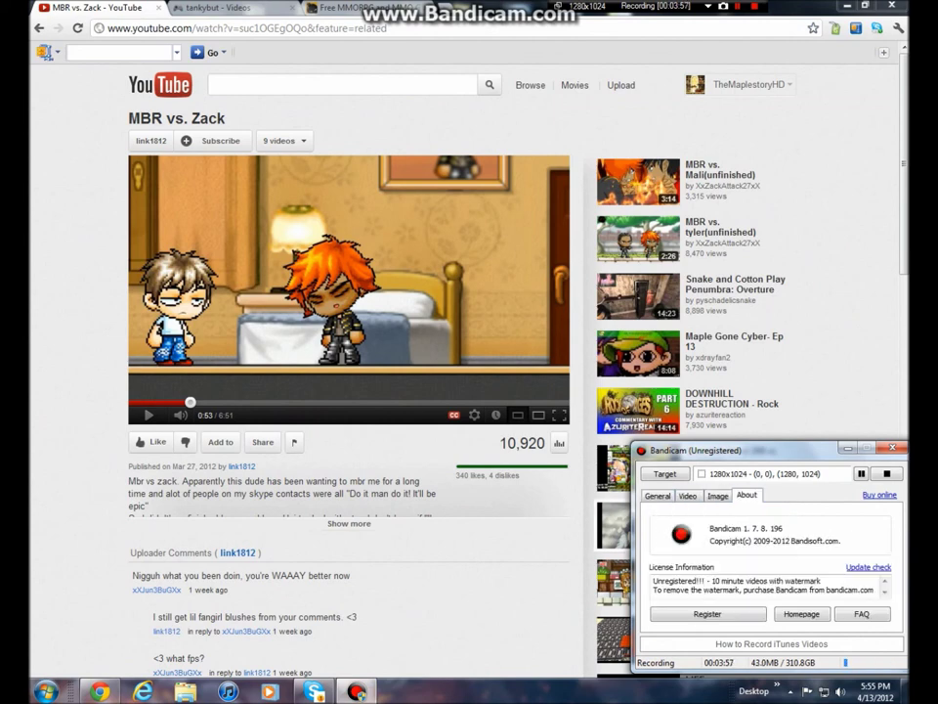